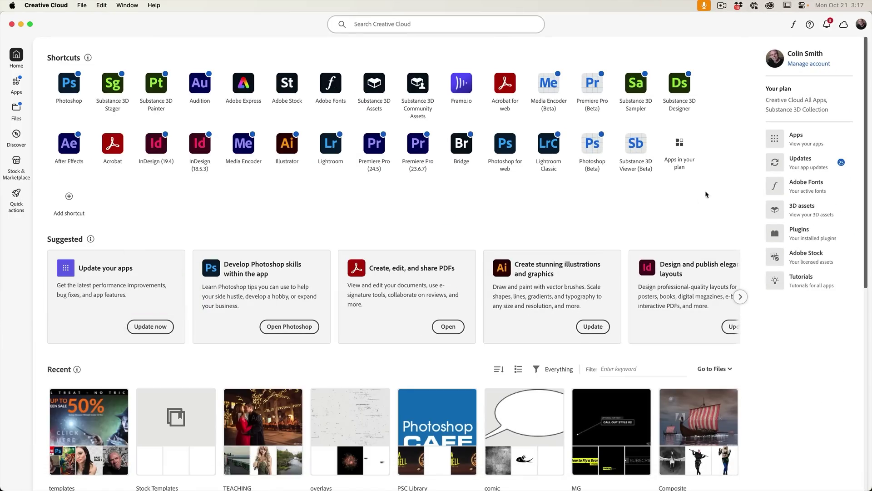
- Update Photoshop to version 26.0 from the list of available app updates and continue with the installation options
{"action": "left_click", "coordinate": [827, 160]}
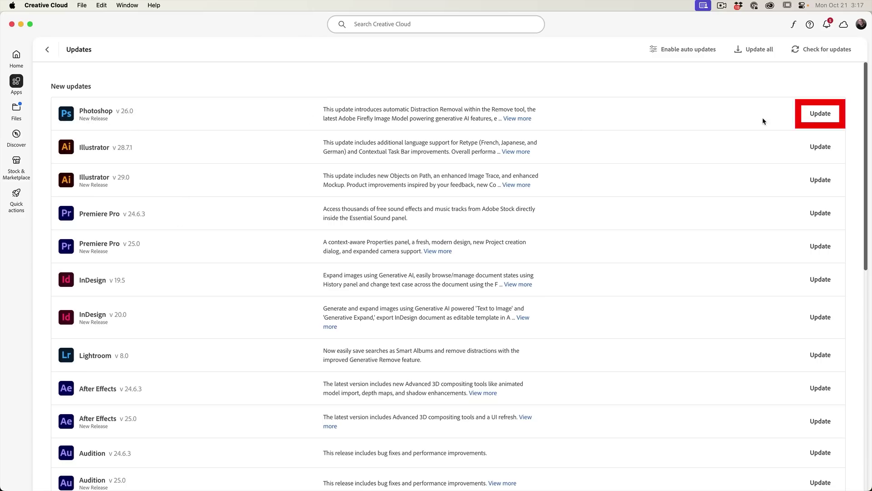
{"action": "left_click", "coordinate": [826, 116]}
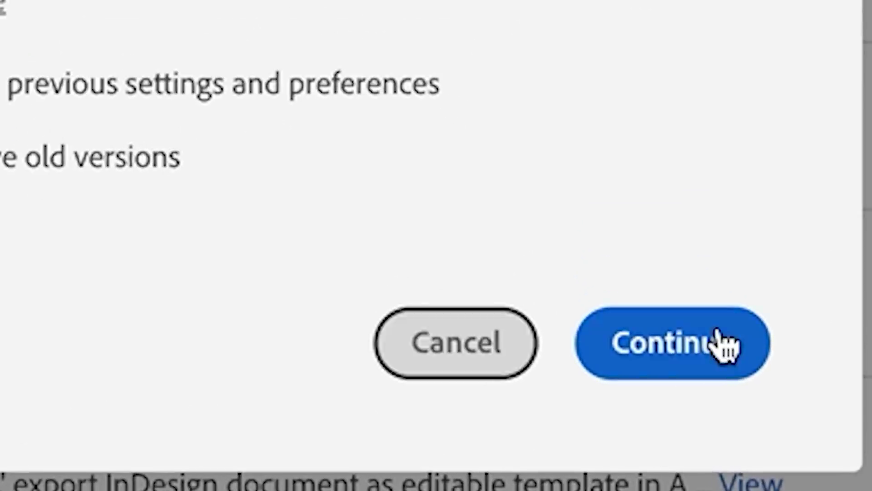
{"action": "left_click", "coordinate": [709, 352]}
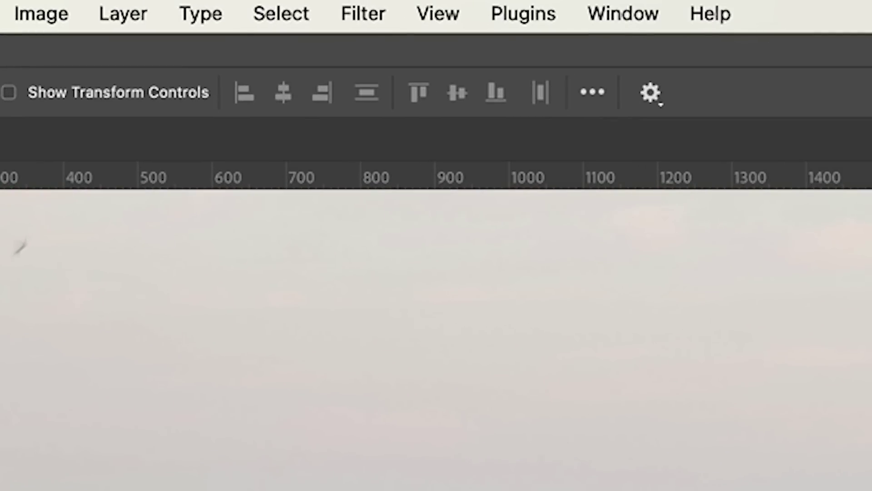
- Open the Camera Raw Filter for the pier photo
{"action": "left_click", "coordinate": [364, 12]}
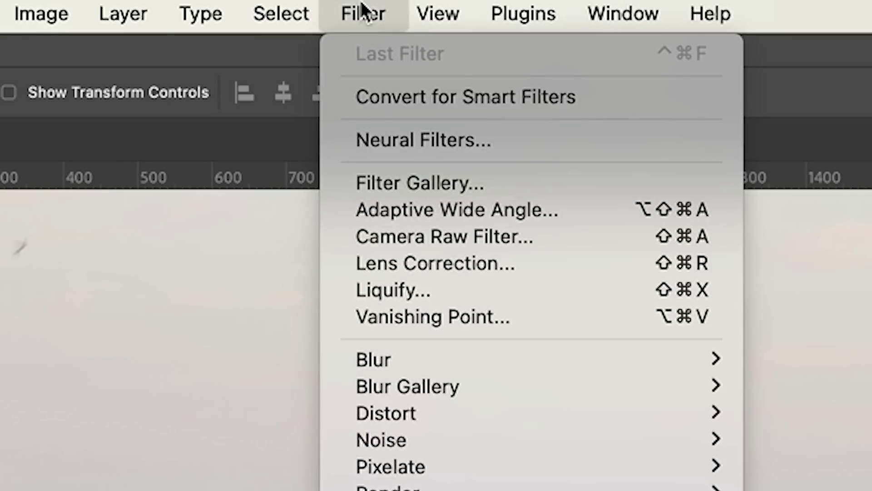
{"action": "left_click", "coordinate": [443, 237]}
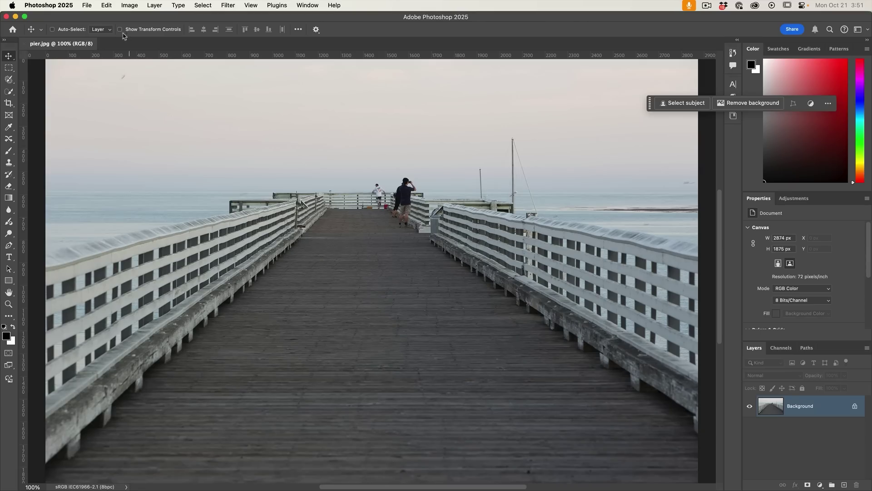
- Open the raw photo _DSC0285.ARW from the Pictures folder in Camera Raw
{"action": "left_click", "coordinate": [92, 5]}
{"action": "left_click", "coordinate": [94, 26]}
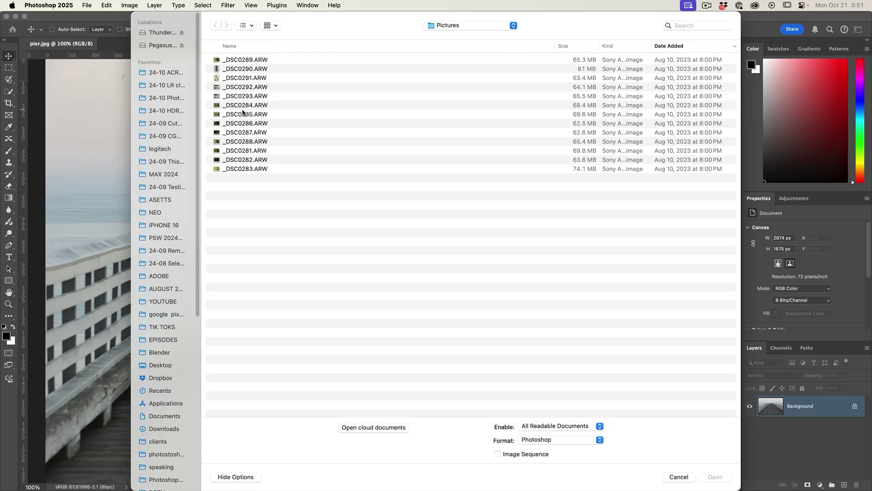
{"action": "left_click", "coordinate": [243, 113]}
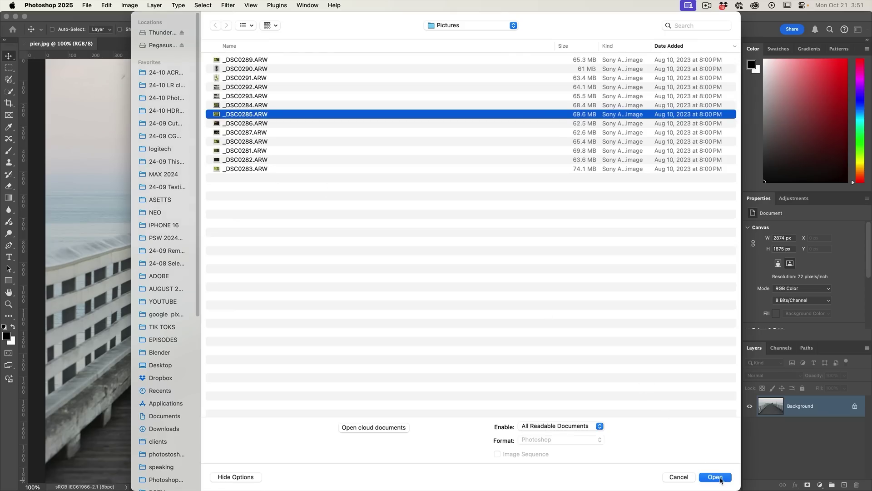
{"action": "left_click", "coordinate": [721, 479]}
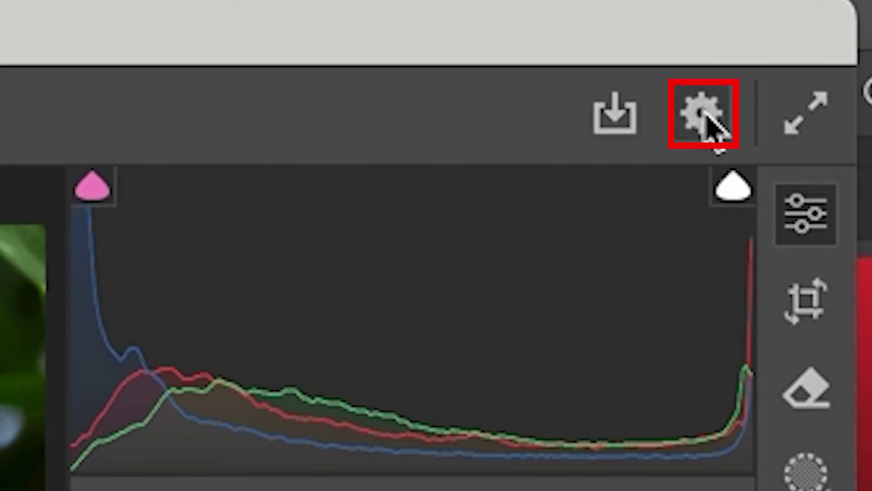
- Enable New AI Features and Settings Panel under Technology Previews in the Camera Raw preferences and accept the change
{"action": "left_click", "coordinate": [705, 113]}
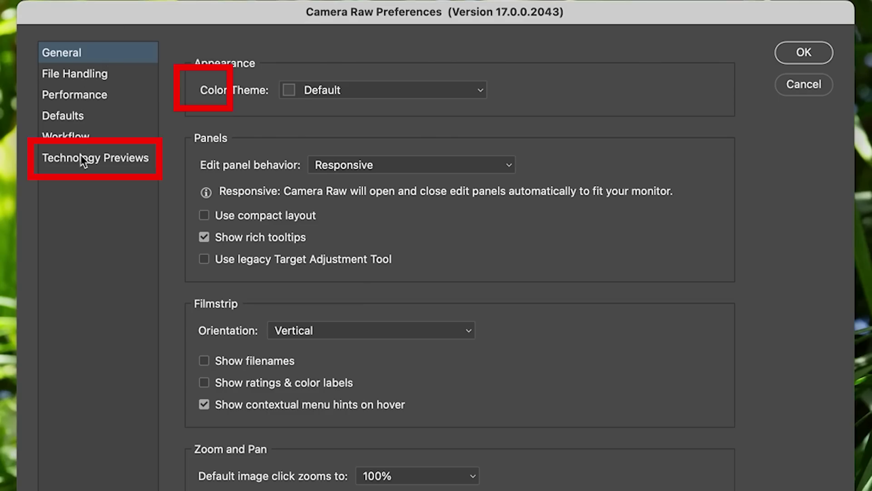
{"action": "left_click", "coordinate": [80, 157]}
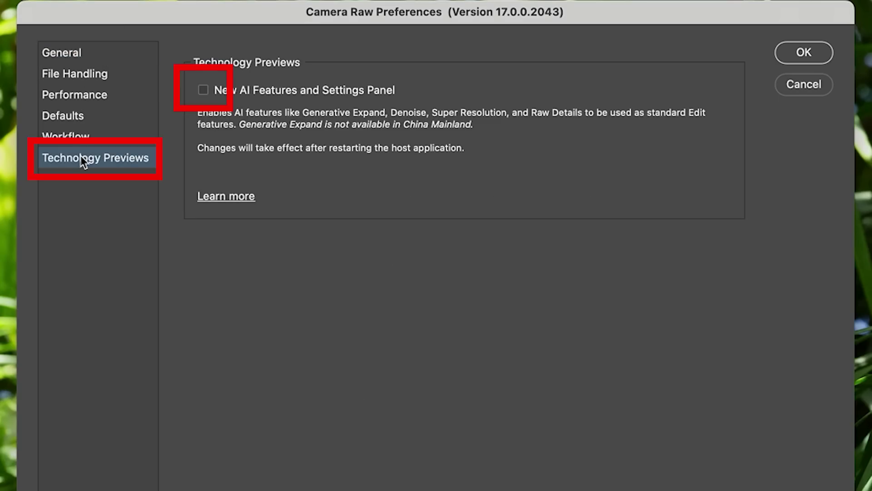
{"action": "left_click", "coordinate": [204, 90]}
{"action": "left_click", "coordinate": [804, 53]}
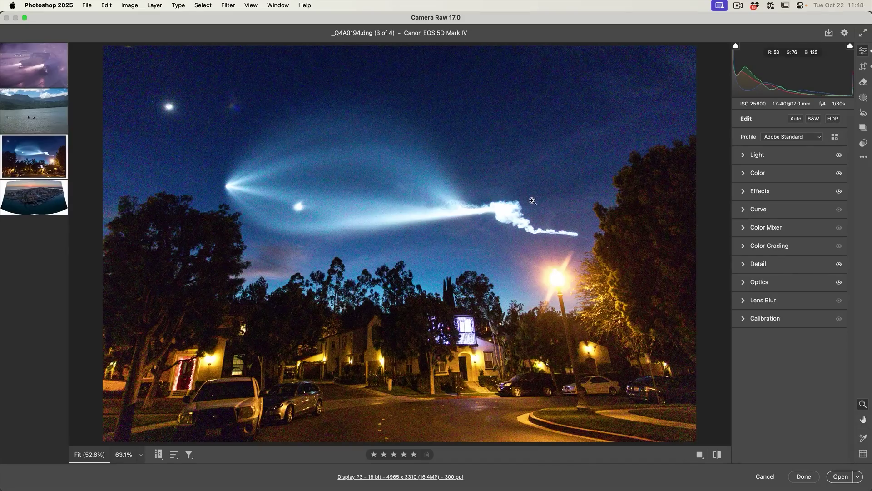
- Inspect the noise in the night sky photo, apply Denoise in the Detail settings, and lower its strength
{"action": "left_click", "coordinate": [383, 205]}
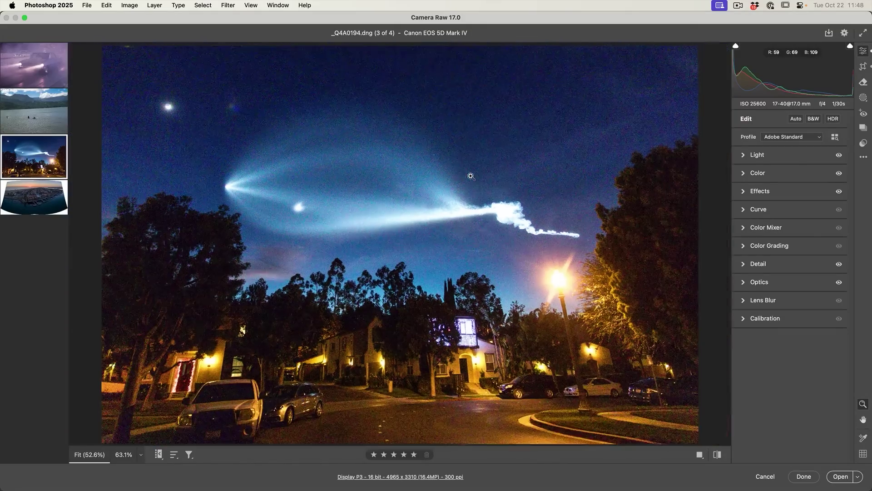
{"action": "left_click", "coordinate": [470, 176]}
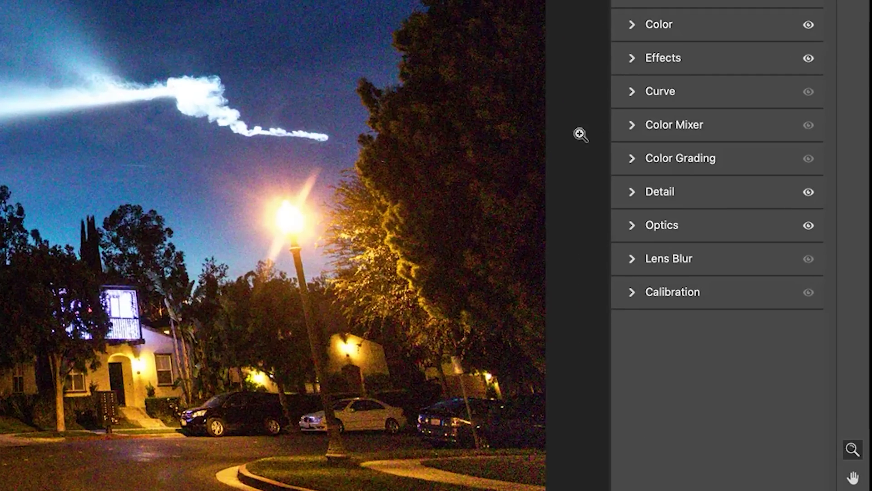
{"action": "left_click", "coordinate": [633, 192]}
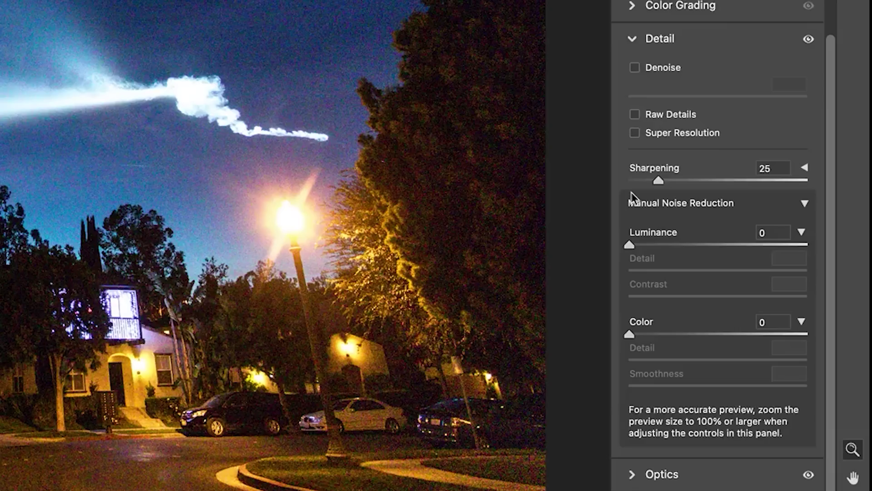
{"action": "left_click", "coordinate": [634, 68]}
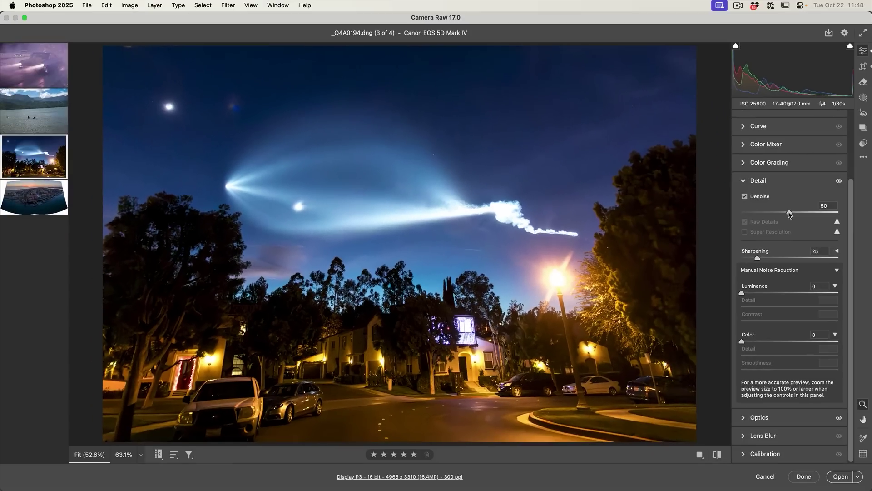
{"action": "mouse_move", "coordinate": [790, 212]}
{"action": "left_mouse_down"}
{"action": "mouse_move", "coordinate": [764, 214]}
{"action": "mouse_move", "coordinate": [773, 210]}
{"action": "left_mouse_up"}
- Switch to the purple photo in the filmstrip and turn on Denoise in its Detail settings
{"action": "left_click", "coordinate": [47, 77]}
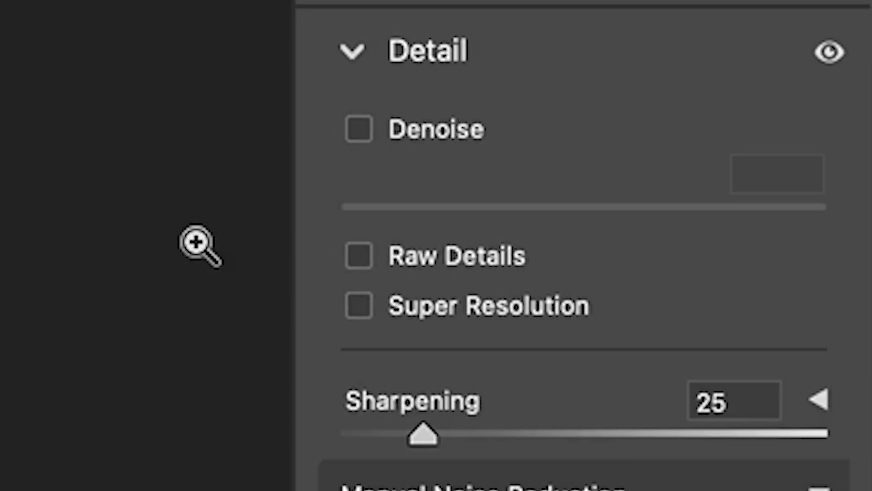
{"action": "left_click", "coordinate": [366, 131]}
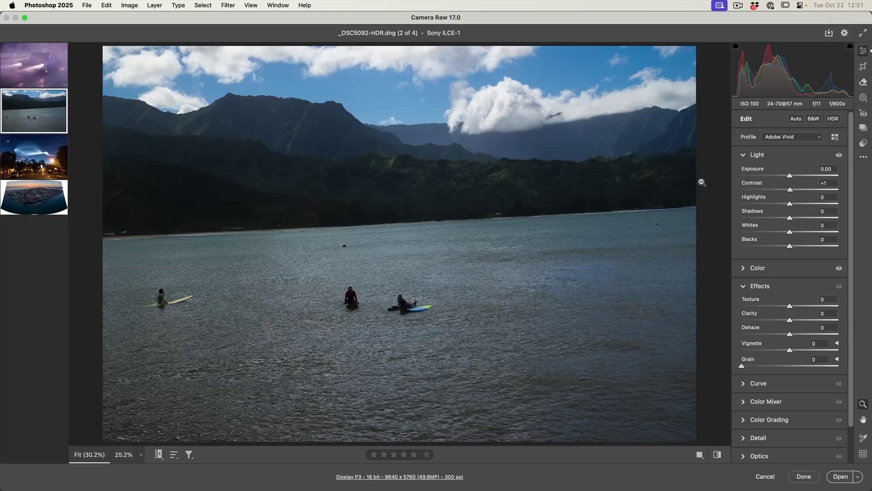
- Change the profile of the surfers' bay photo to Adobe Color
{"action": "left_click", "coordinate": [781, 142]}
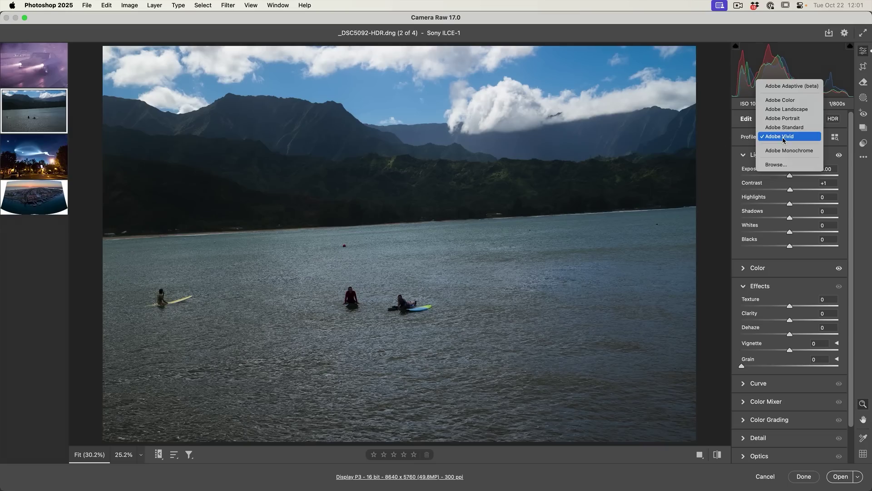
{"action": "key", "text": "Escape"}
{"action": "left_click", "coordinate": [796, 120]}
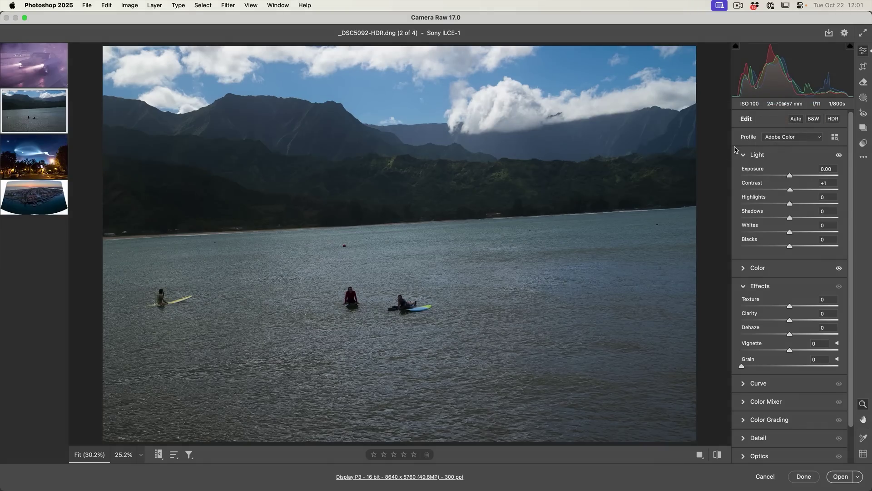
- Apply the Adobe Adaptive (beta) profile to the surfers' bay photo
{"action": "left_click", "coordinate": [784, 138]}
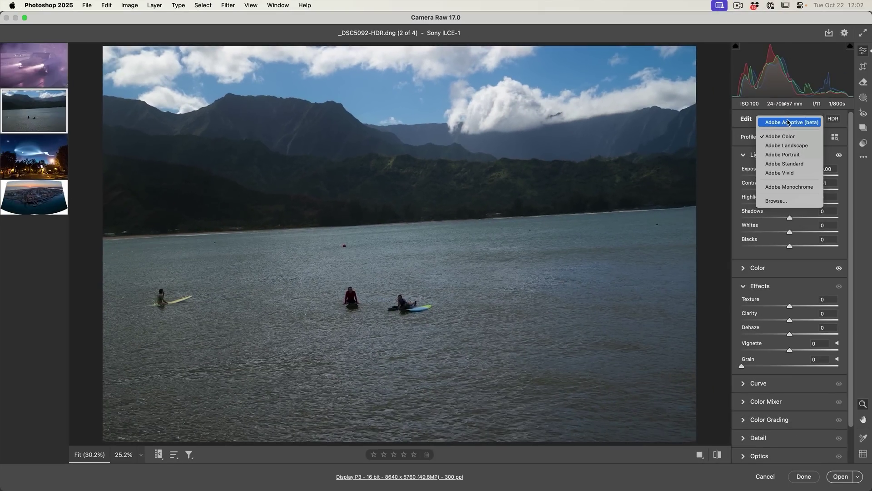
{"action": "left_click", "coordinate": [788, 123]}
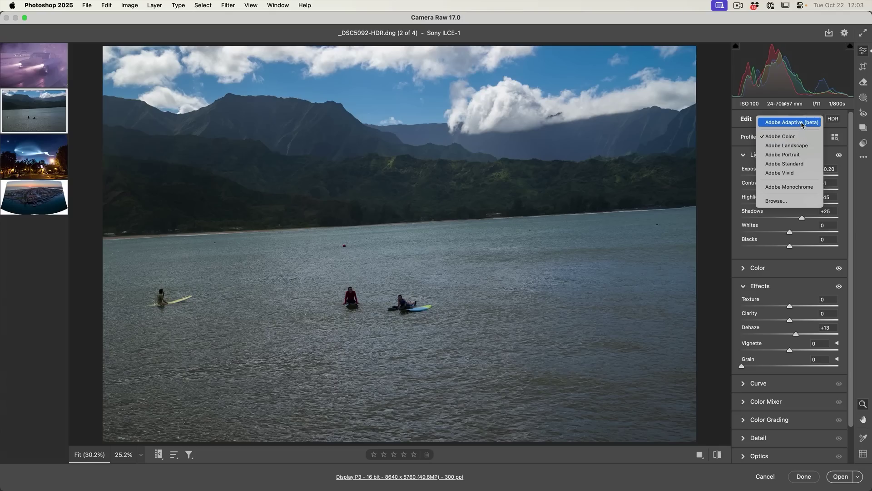
{"action": "left_click", "coordinate": [803, 124]}
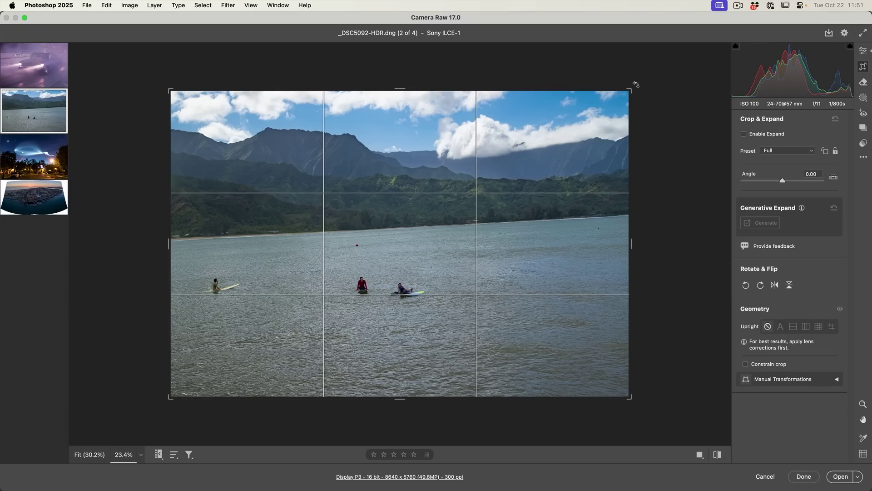
- Enable Expand in the crop settings and rotate the bay photo by 3.32 degrees to straighten the horizon
{"action": "left_click_drag", "start_coordinate": [636, 85], "coordinate": [647, 96]}
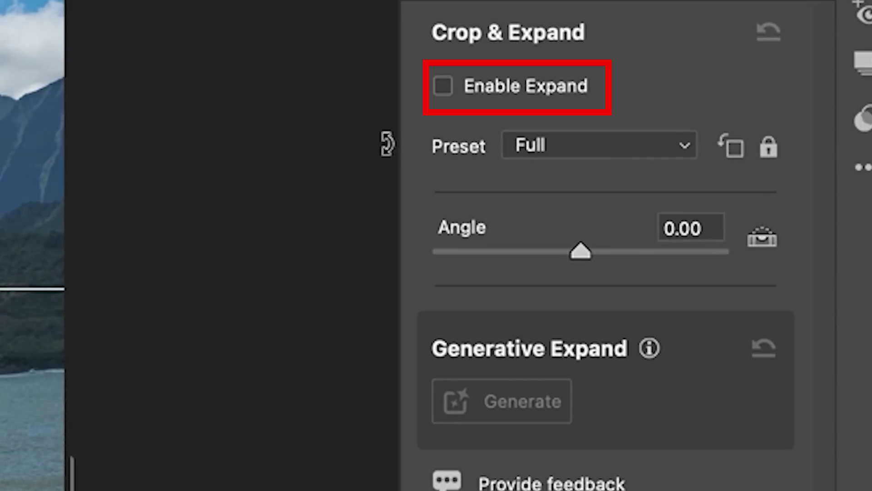
{"action": "left_click", "coordinate": [481, 98]}
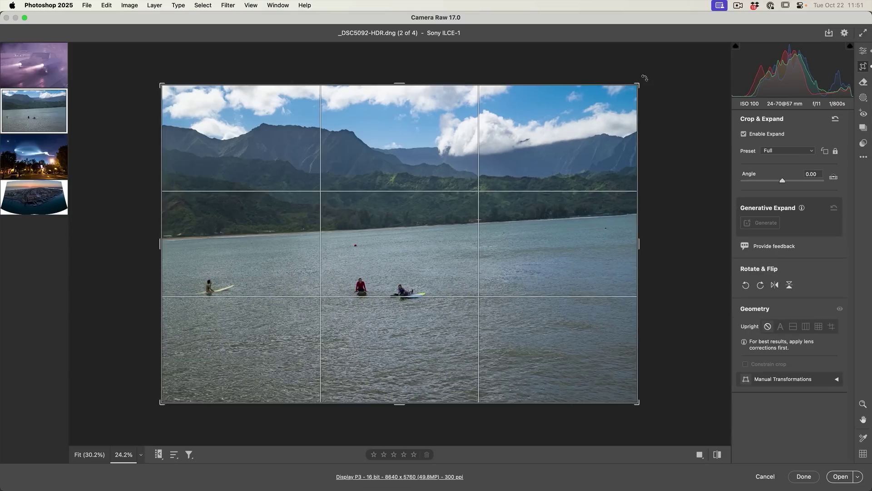
{"action": "left_click_drag", "start_coordinate": [471, 18], "coordinate": [490, 36]}
{"action": "left_click_drag", "start_coordinate": [656, 88], "coordinate": [657, 91]}
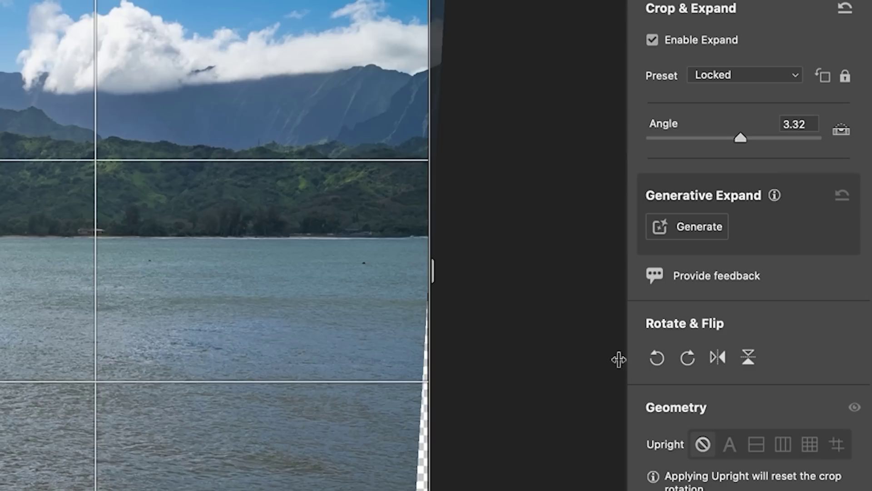
- Fill the empty edges of the rotated bay photo with Generative Expand, compare the variations, and keep variation 2
{"action": "left_click", "coordinate": [700, 225]}
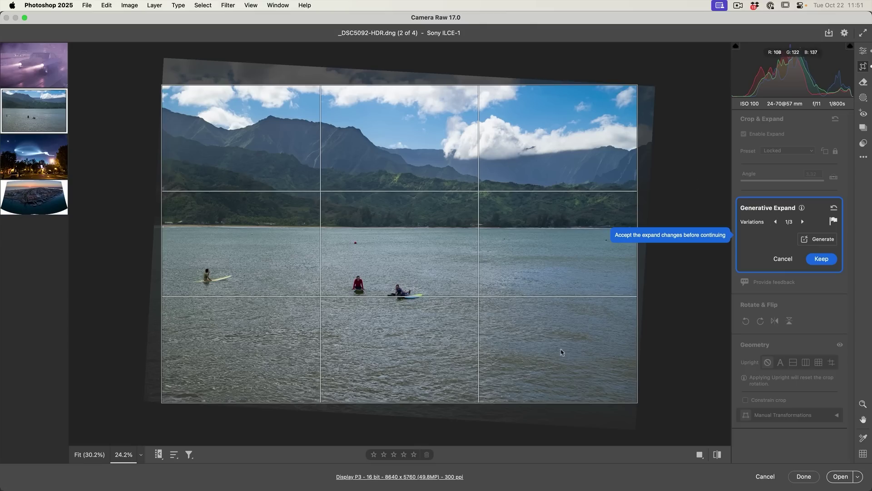
{"action": "left_click", "coordinate": [803, 222]}
{"action": "left_click", "coordinate": [803, 222]}
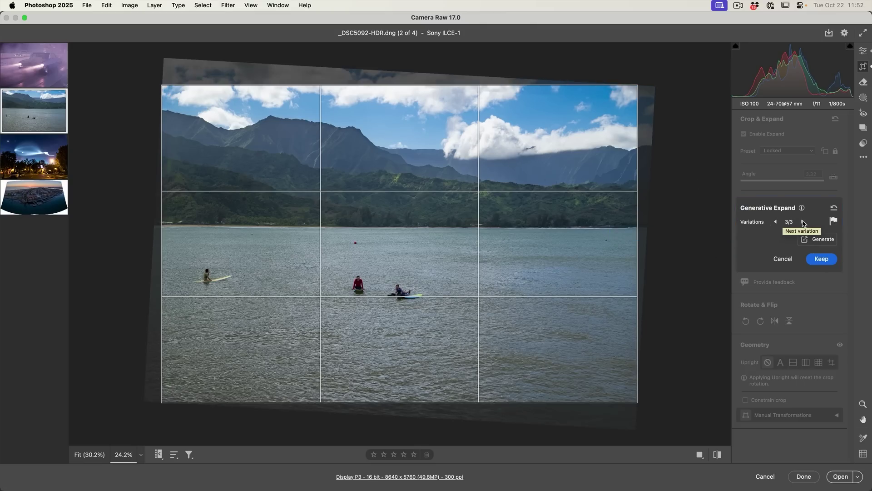
{"action": "left_click", "coordinate": [803, 221]}
{"action": "left_click", "coordinate": [803, 222]}
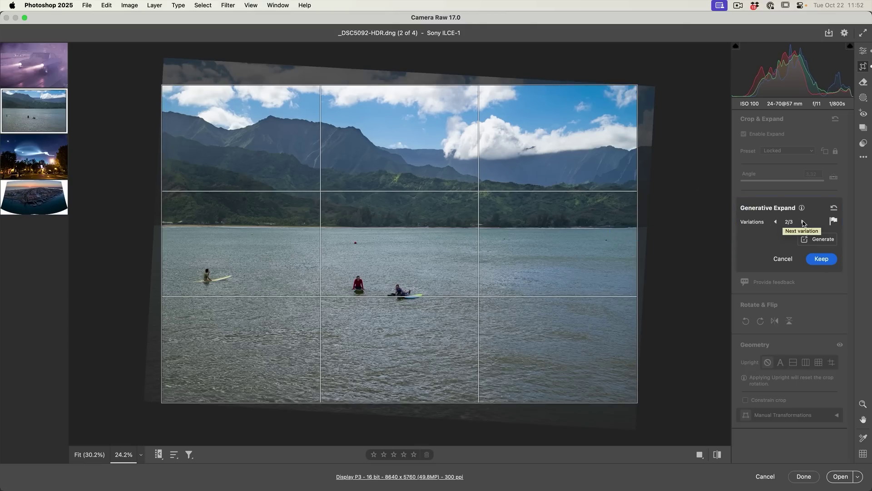
{"action": "left_click", "coordinate": [818, 258]}
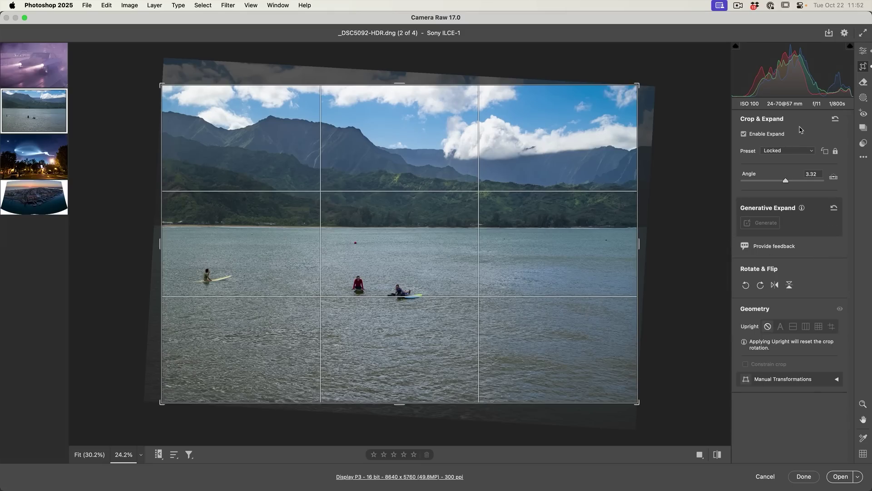
- Enable Expand for the DJI_0142-HDR-Pano.dng coastal panorama and fill its transparent edges with Generative Expand
{"action": "left_click", "coordinate": [863, 51]}
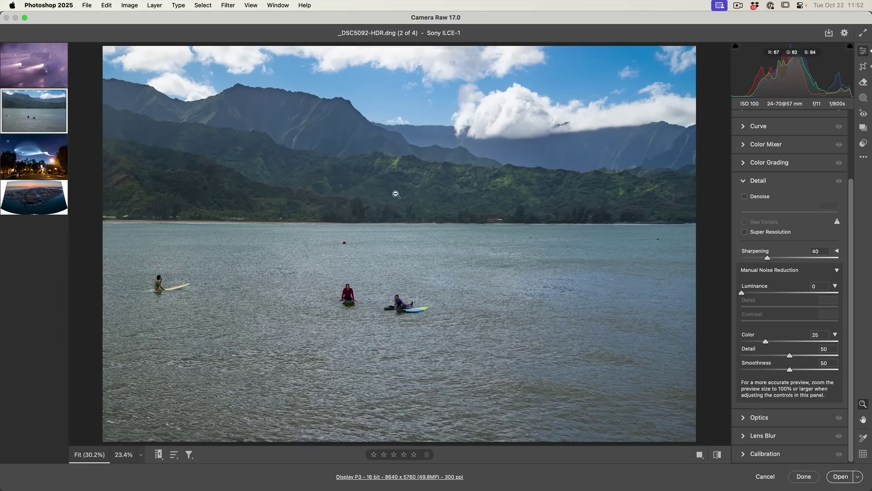
{"action": "left_click", "coordinate": [33, 202]}
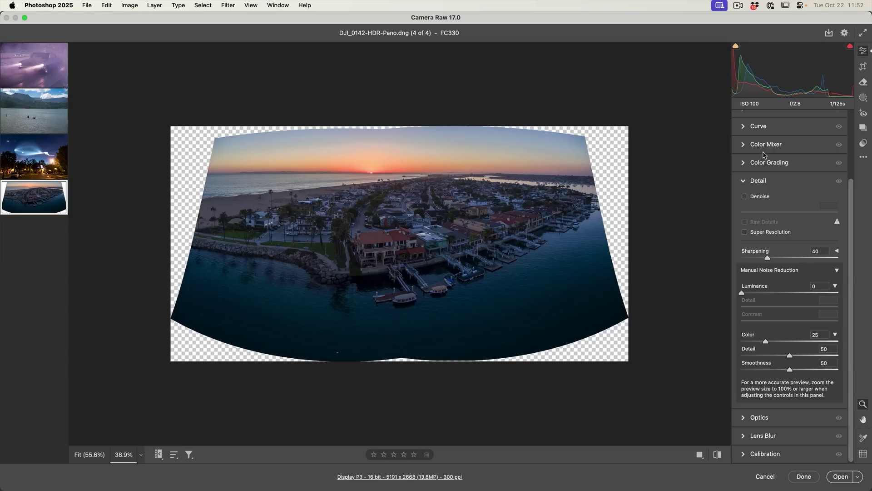
{"action": "left_click", "coordinate": [864, 66]}
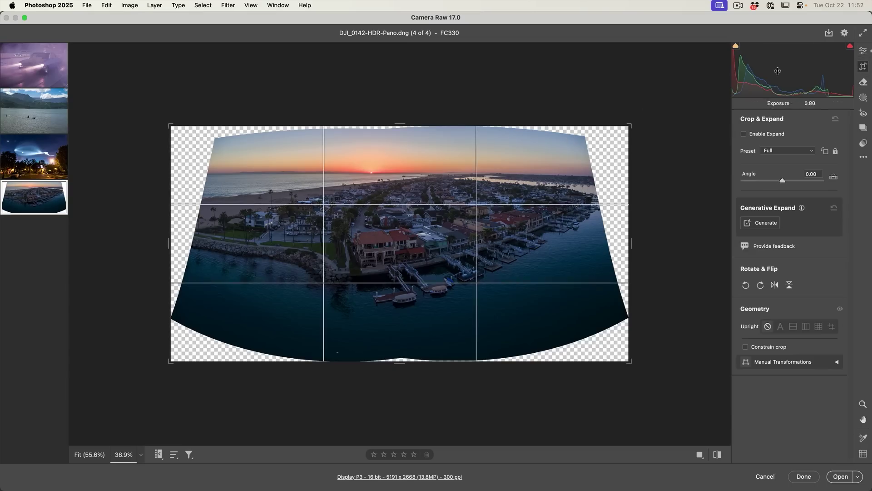
{"action": "left_click", "coordinate": [749, 135]}
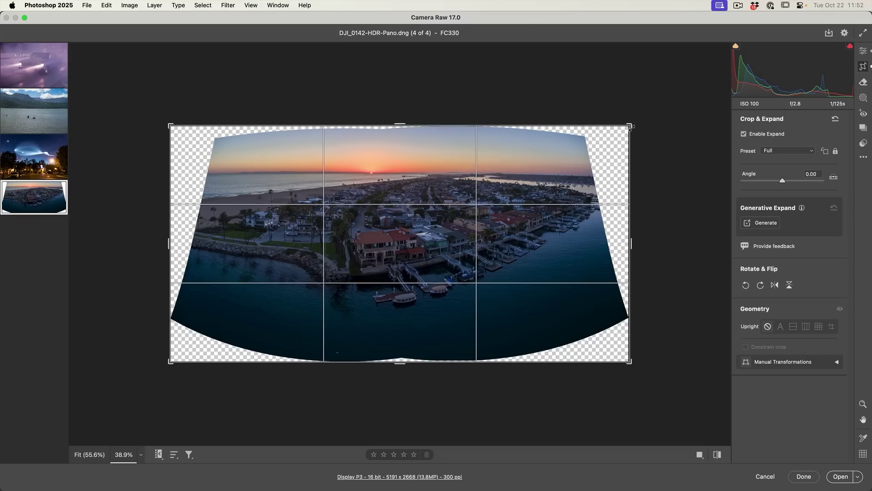
{"action": "left_click", "coordinate": [758, 226]}
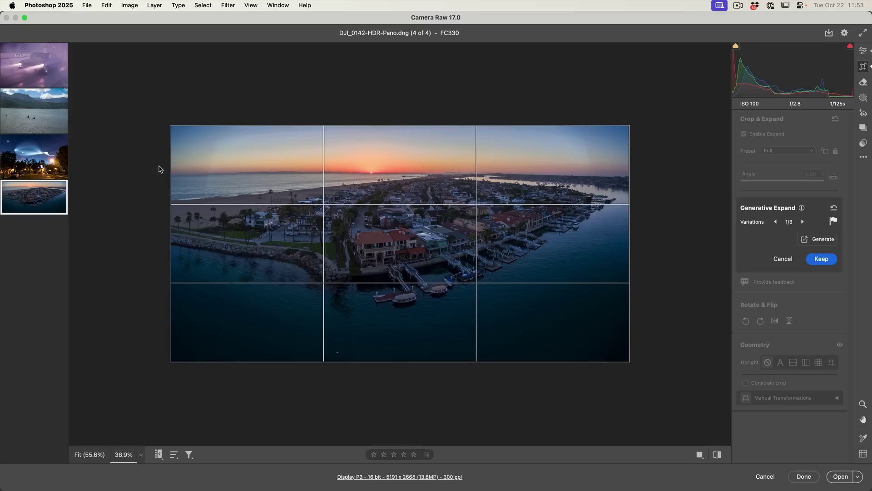
- Widen the surfers' bay photo's crop beyond its left edge, fill the empty area with Generative Expand, and browse the variations
{"action": "left_click", "coordinate": [39, 121]}
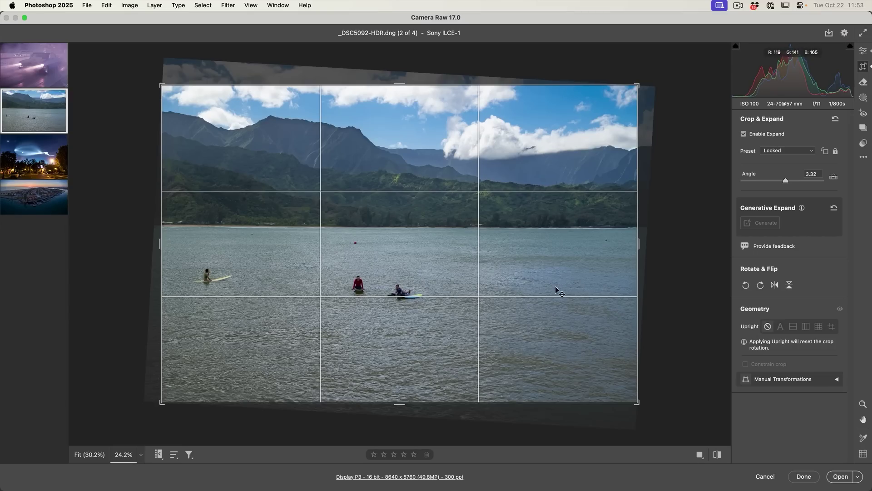
{"action": "left_click_drag", "start_coordinate": [158, 245], "coordinate": [68, 246]}
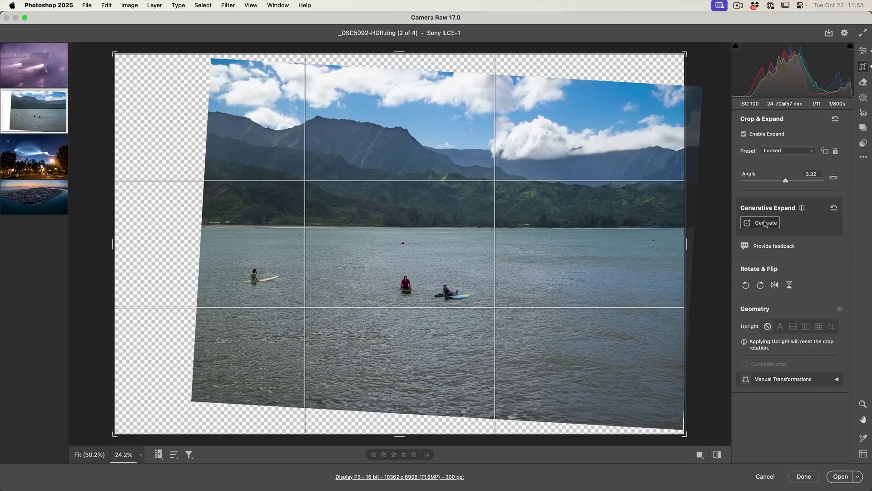
{"action": "left_click", "coordinate": [766, 223]}
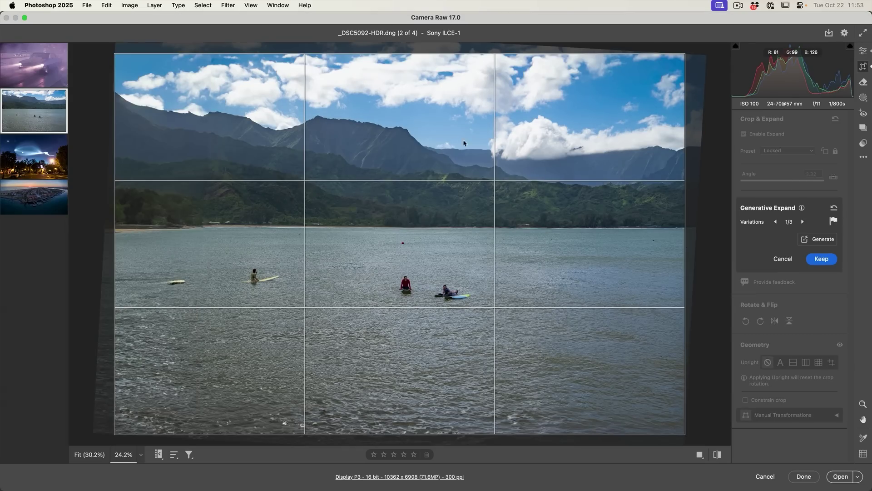
{"action": "left_click", "coordinate": [803, 222]}
{"action": "left_click", "coordinate": [802, 222]}
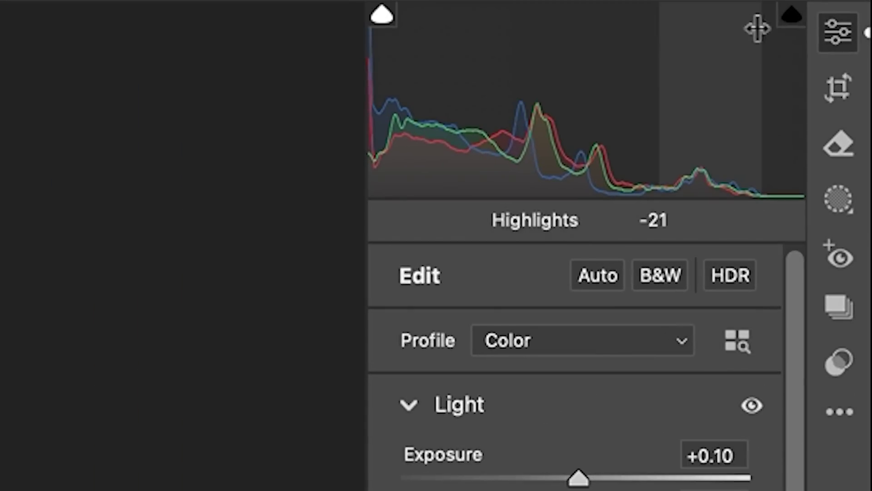
- Remove the small distant sign on the pier tracks with the generative Remove tool and Detect Objects, checking it without the overlay
{"action": "left_click", "coordinate": [831, 149]}
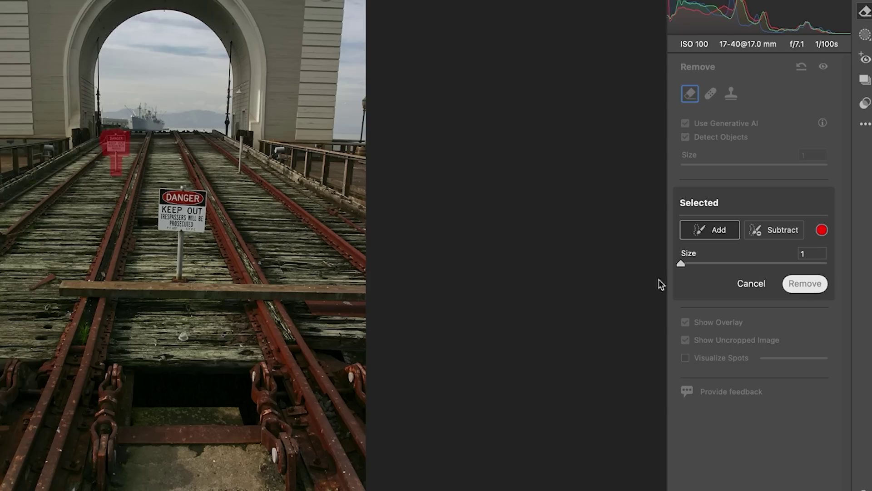
{"action": "key", "text": "Return"}
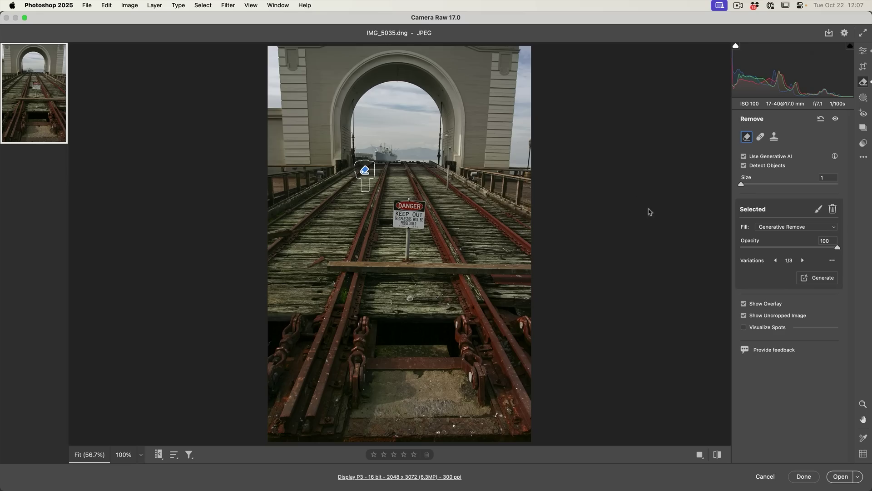
{"action": "left_click", "coordinate": [745, 304]}
{"action": "left_click", "coordinate": [757, 305]}
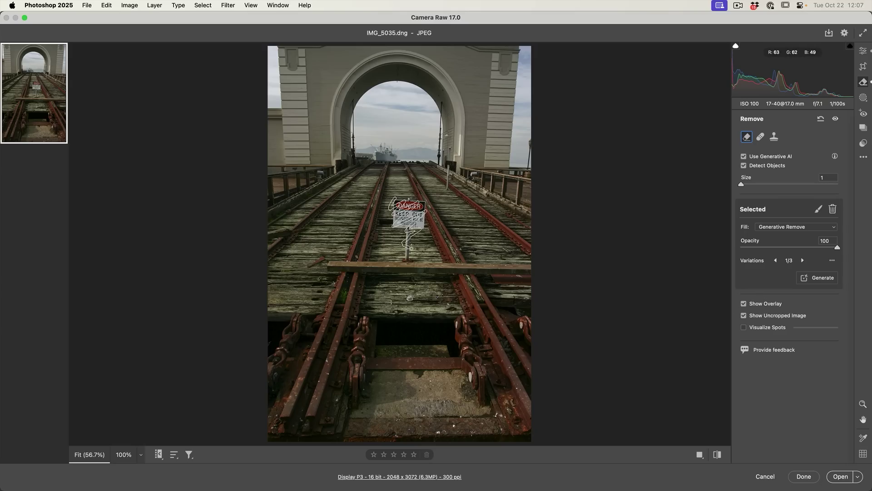
- Remove the foreground DANGER KEEP OUT sign between the tracks with Generative Remove, using Subtract to refine its selection
{"action": "left_click", "coordinate": [406, 253]}
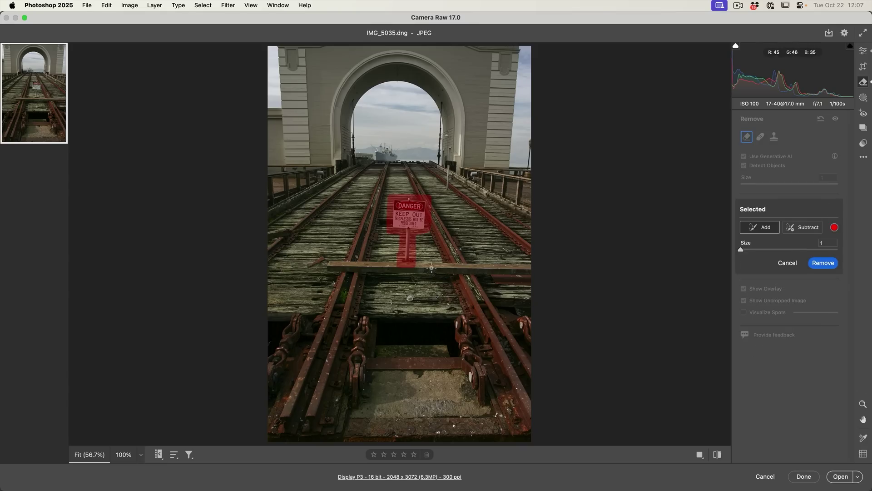
{"action": "key", "text": "alt"}
{"action": "scroll", "coordinate": [432, 268], "scroll_direction": "up", "scroll_amount": 3}
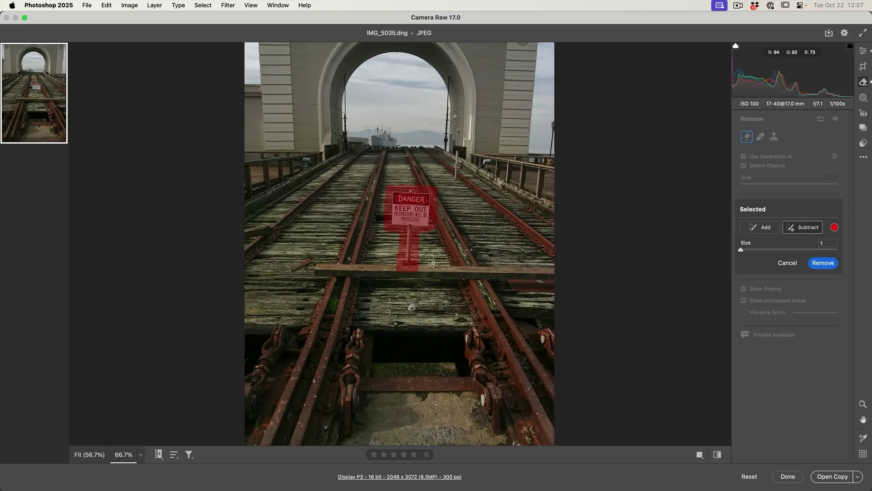
{"action": "scroll", "coordinate": [433, 262], "scroll_direction": "up", "scroll_amount": 3}
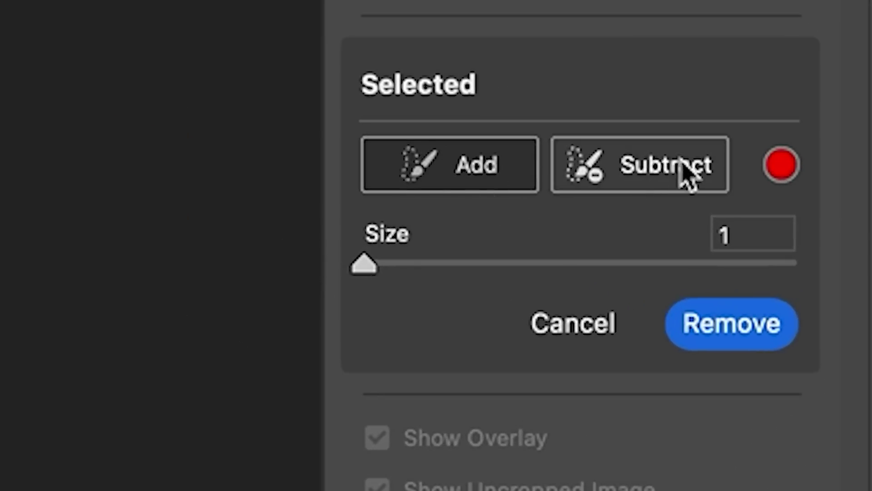
{"action": "left_click", "coordinate": [812, 227]}
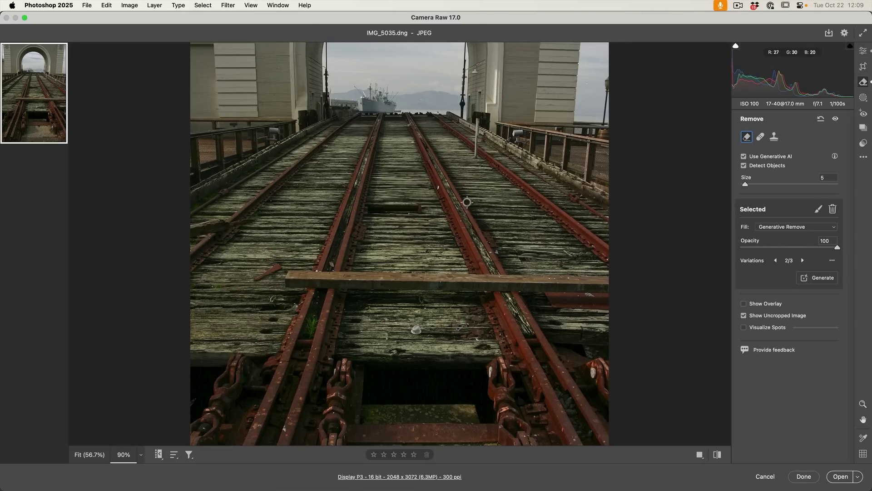
{"action": "scroll", "coordinate": [462, 199], "scroll_direction": "down", "scroll_amount": 5}
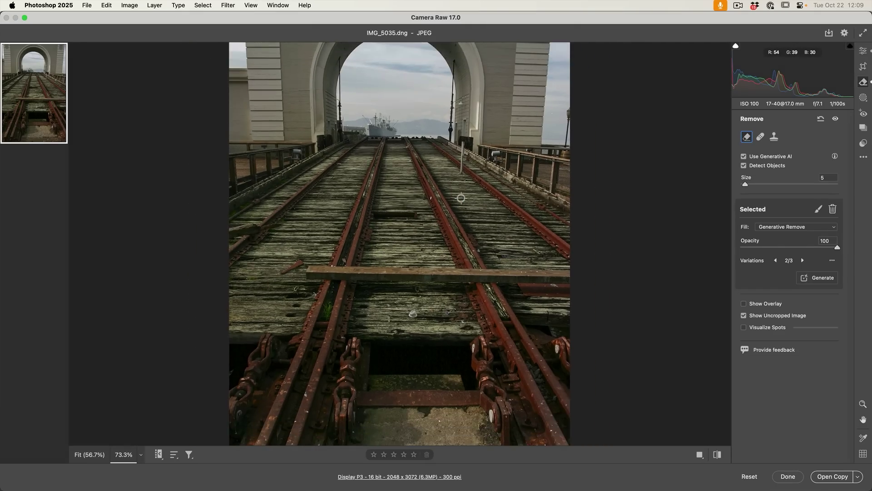
{"action": "scroll", "coordinate": [461, 199], "scroll_direction": "down", "scroll_amount": 3}
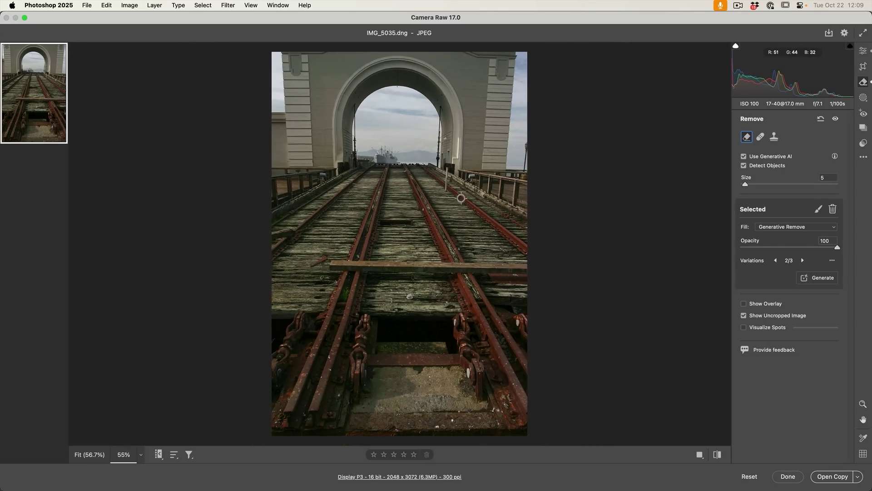